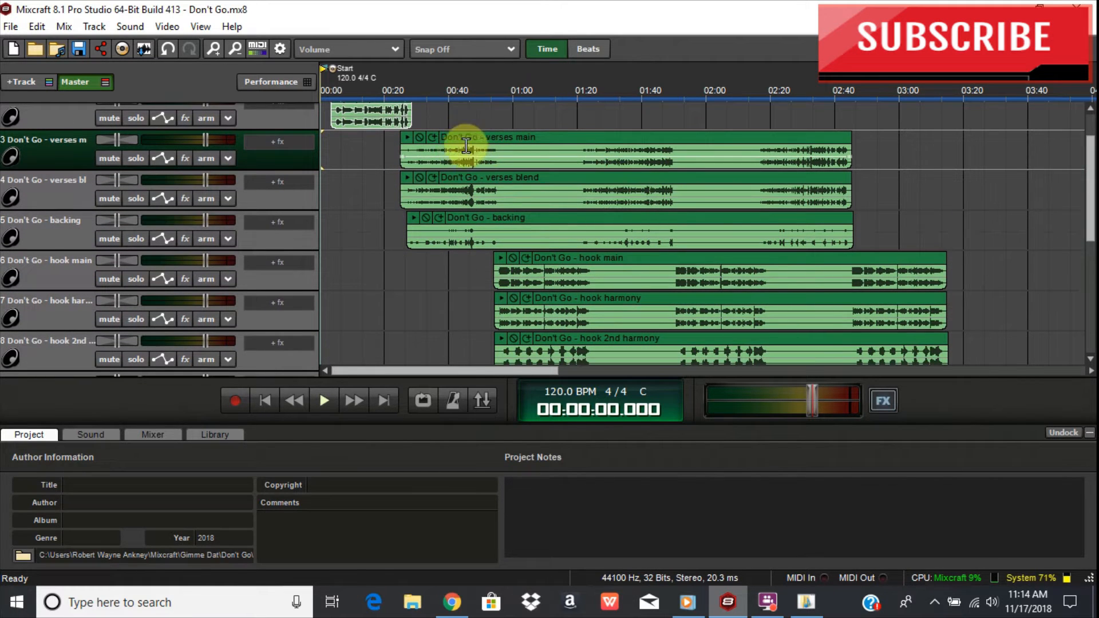
# Step: Review how the instrumental, intro, verse, backing and hook clips are arranged across the project's tracks
pyautogui.click(395, 150)
pyautogui.scroll(3, 394, 149)
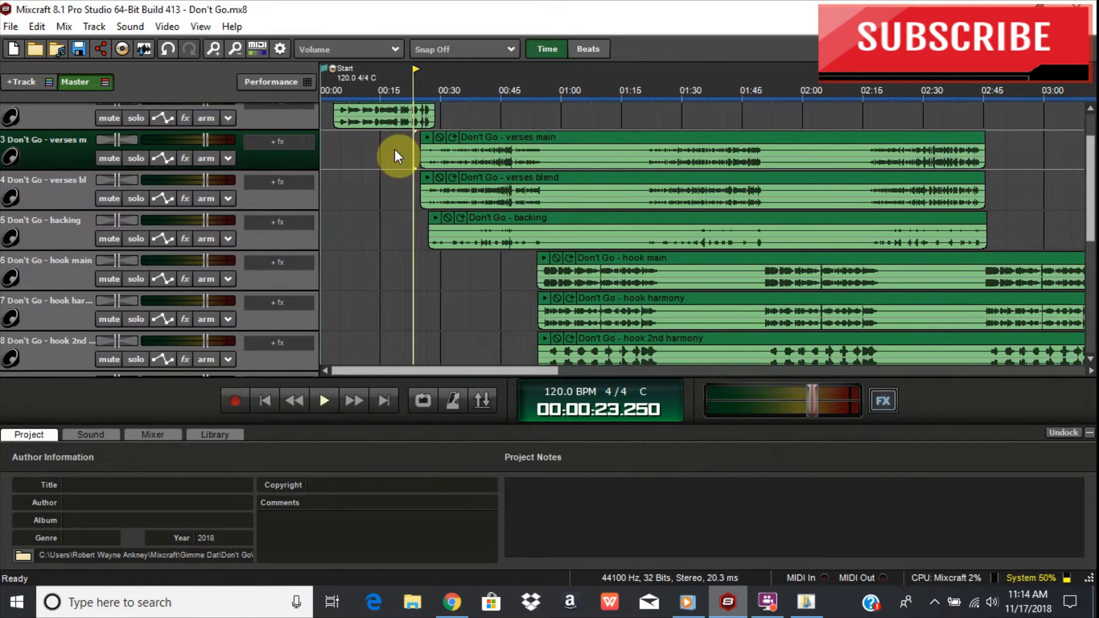
pyautogui.scroll(-2, 434, 372)
pyautogui.scroll(-3, 465, 372)
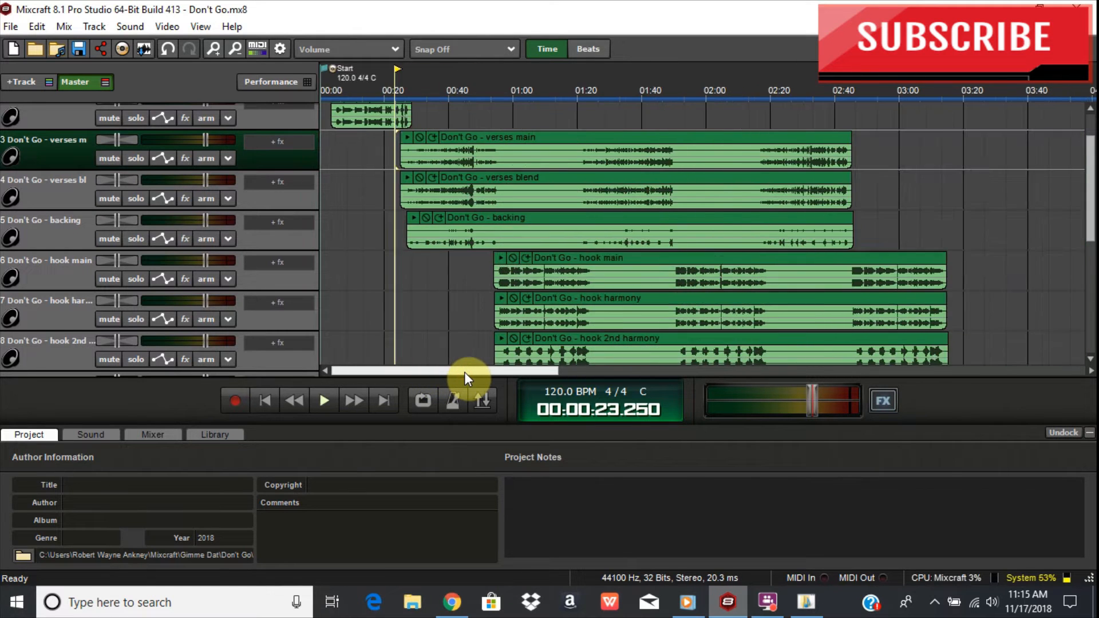
pyautogui.moveTo(1094, 176)
pyautogui.mouseDown()
pyautogui.moveTo(1093, 156)
pyautogui.moveTo(1094, 190)
pyautogui.mouseUp()
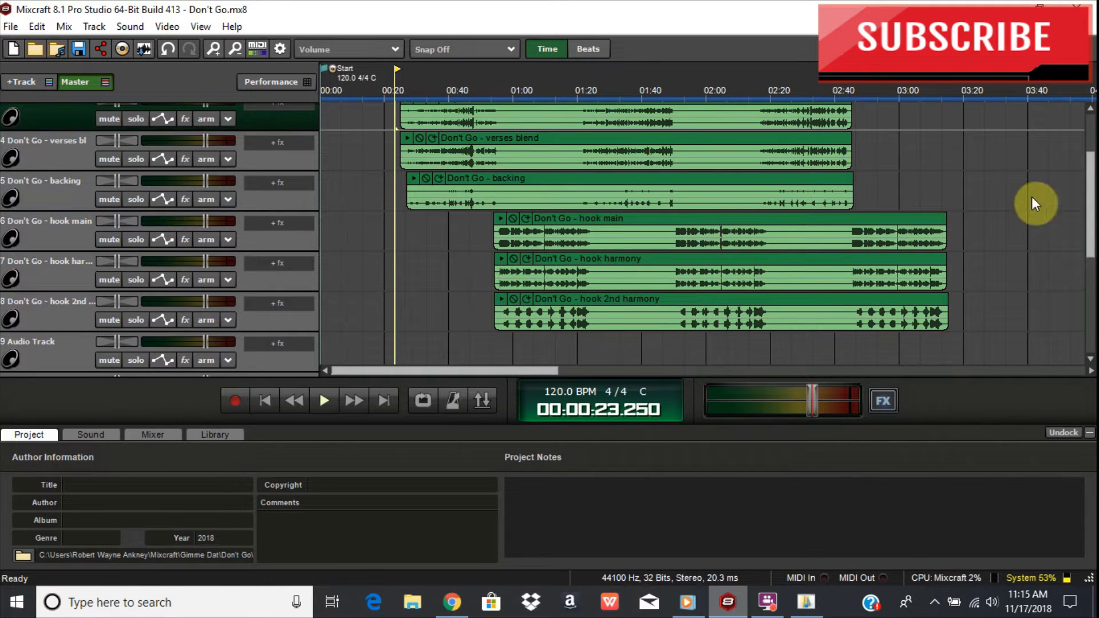
pyautogui.moveTo(1082, 204); pyautogui.dragTo(1084, 162)
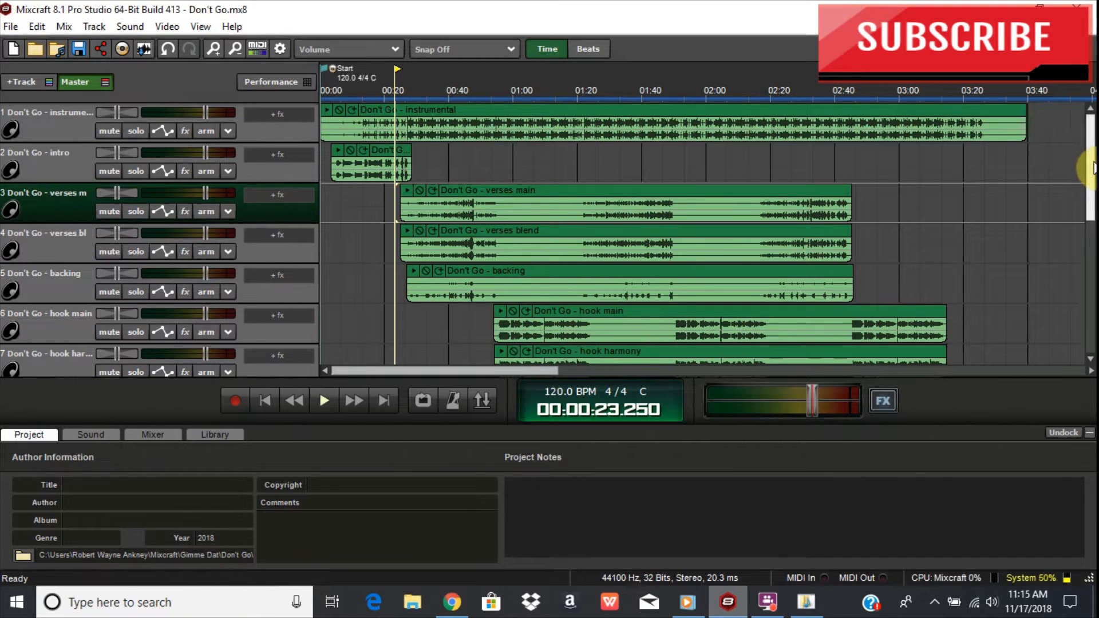
pyautogui.moveTo(1093, 166)
pyautogui.mouseDown()
pyautogui.moveTo(1093, 217)
pyautogui.moveTo(1090, 166)
pyautogui.mouseUp()
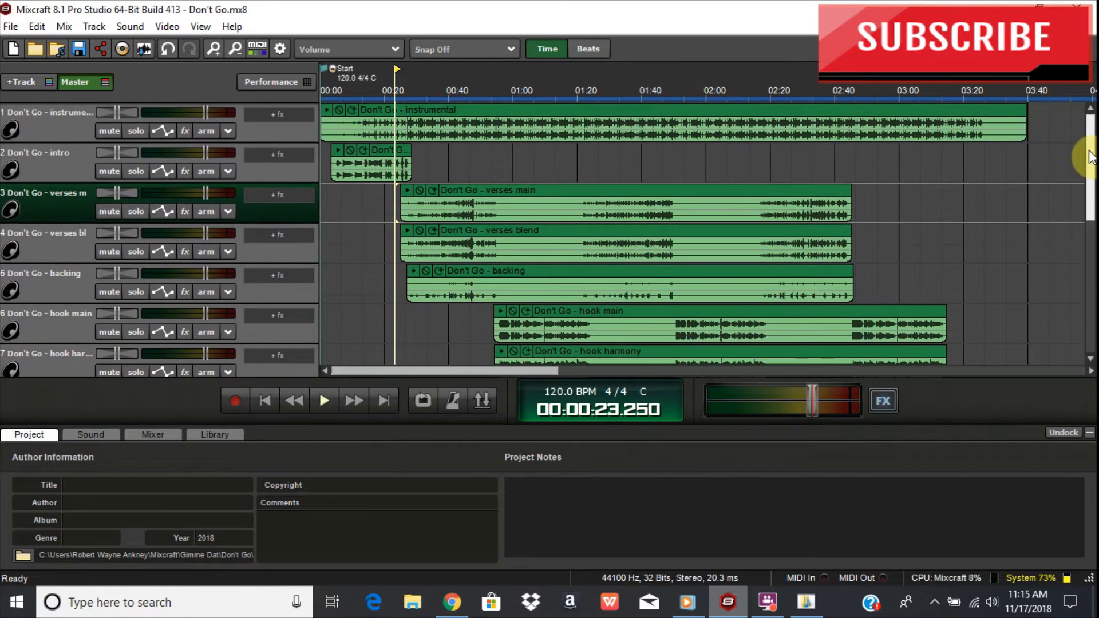
# Step: Place the playhead at 23 seconds on track 3, just before the verses main clip
pyautogui.click(384, 197)
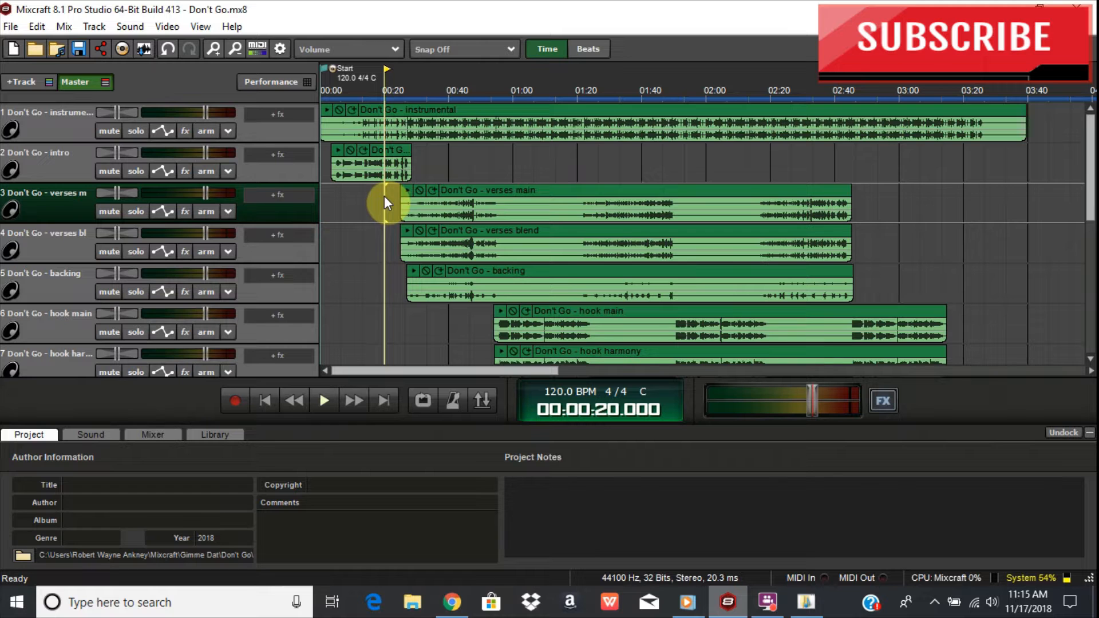
pyautogui.moveTo(1093, 160)
pyautogui.mouseDown()
pyautogui.moveTo(1092, 195)
pyautogui.moveTo(1092, 165)
pyautogui.mouseUp()
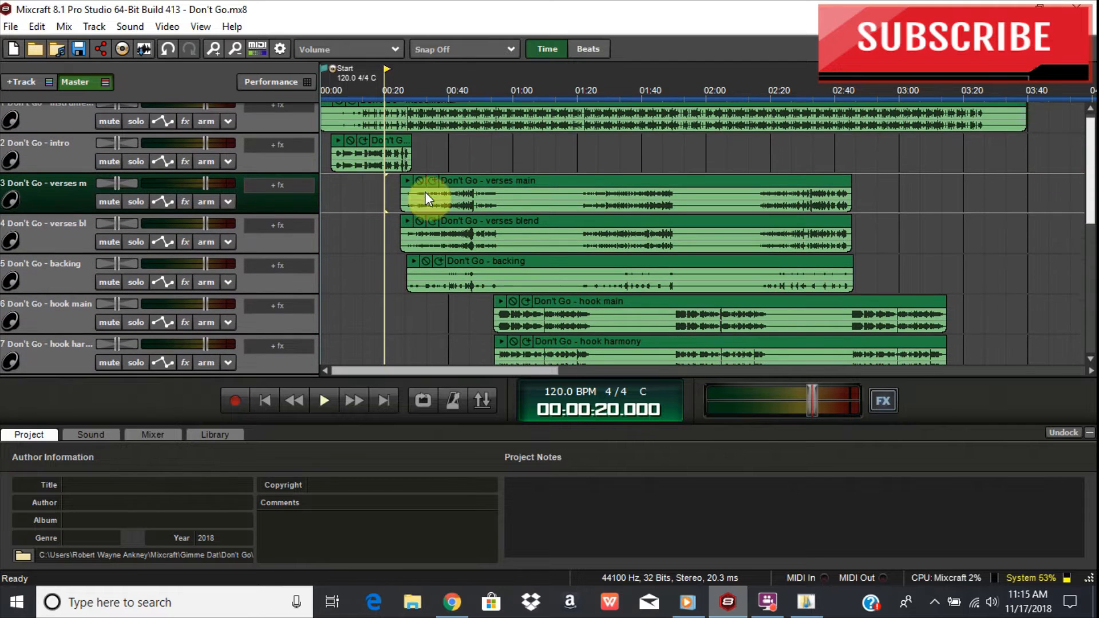
pyautogui.click(394, 195)
pyautogui.scroll(3, 394, 195)
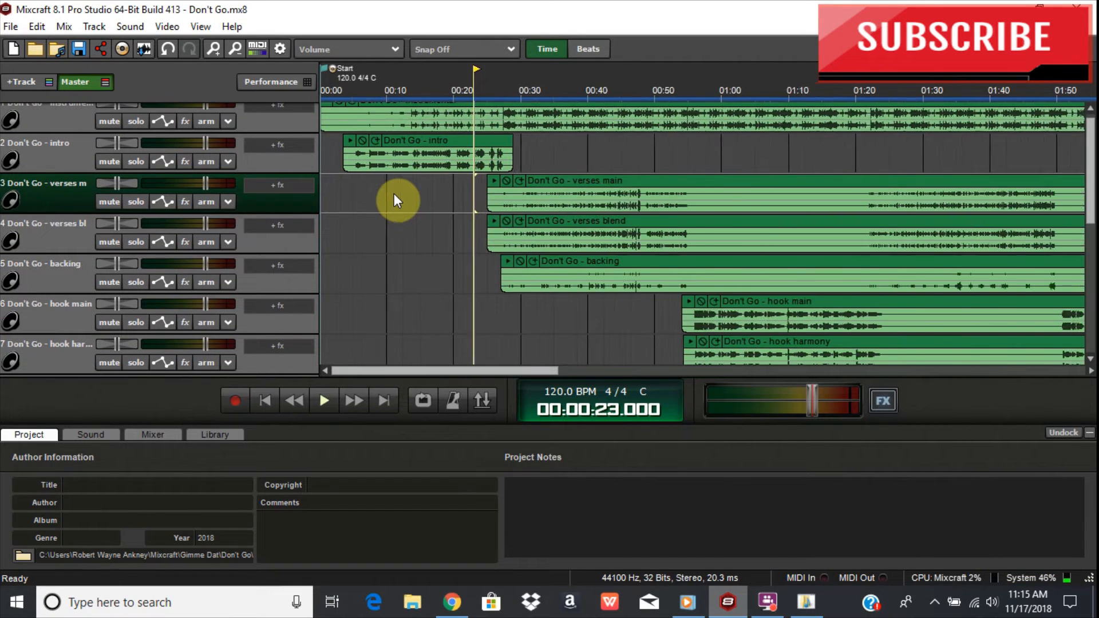
# Step: Add Acoustica Compressor and Classic Compressor to the effect list of track 3, verses main
pyautogui.click(185, 201)
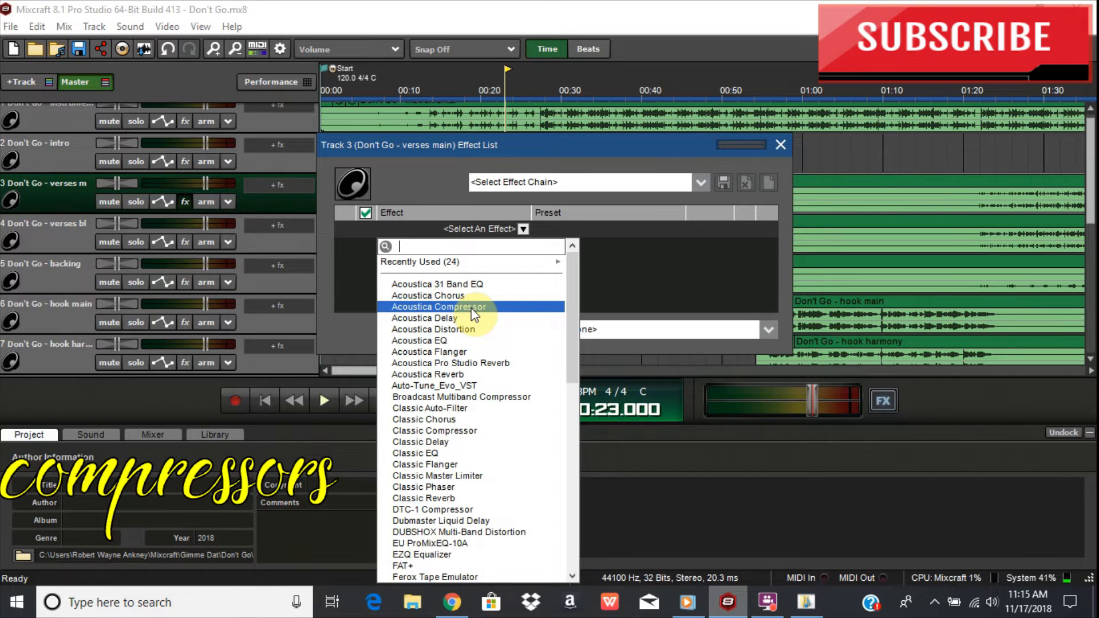
pyautogui.click(501, 306)
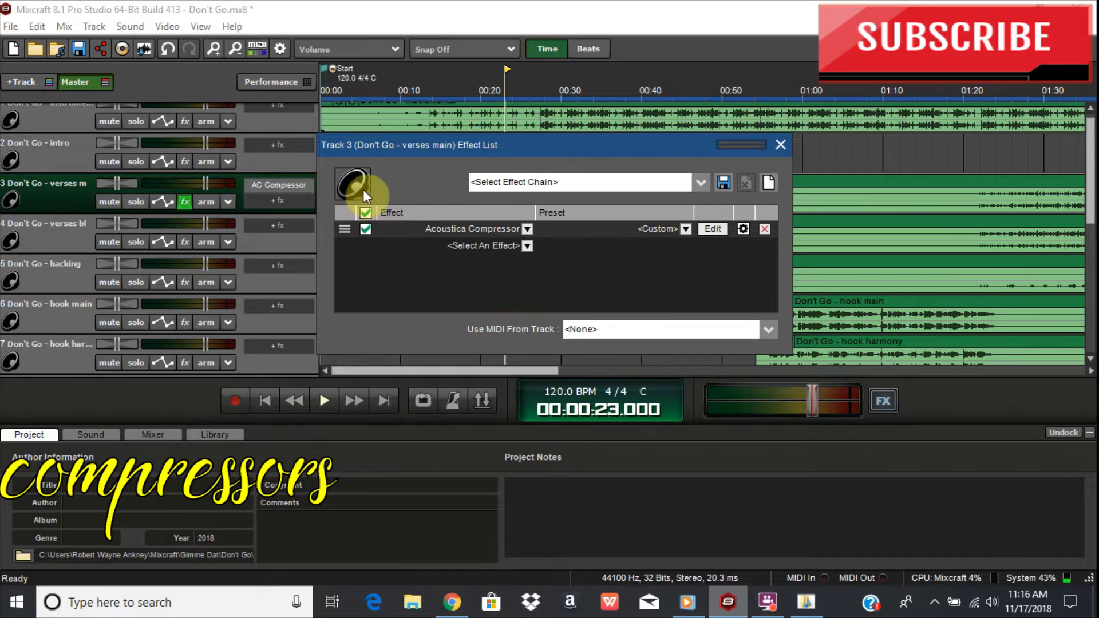
pyautogui.click(521, 246)
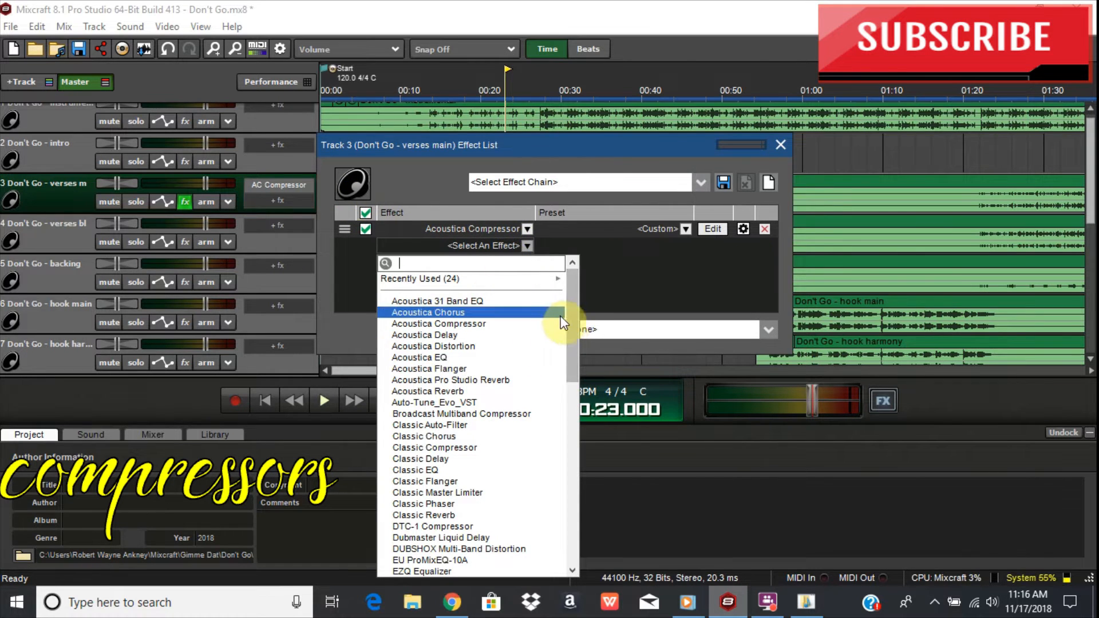
pyautogui.moveTo(568, 314); pyautogui.dragTo(569, 324)
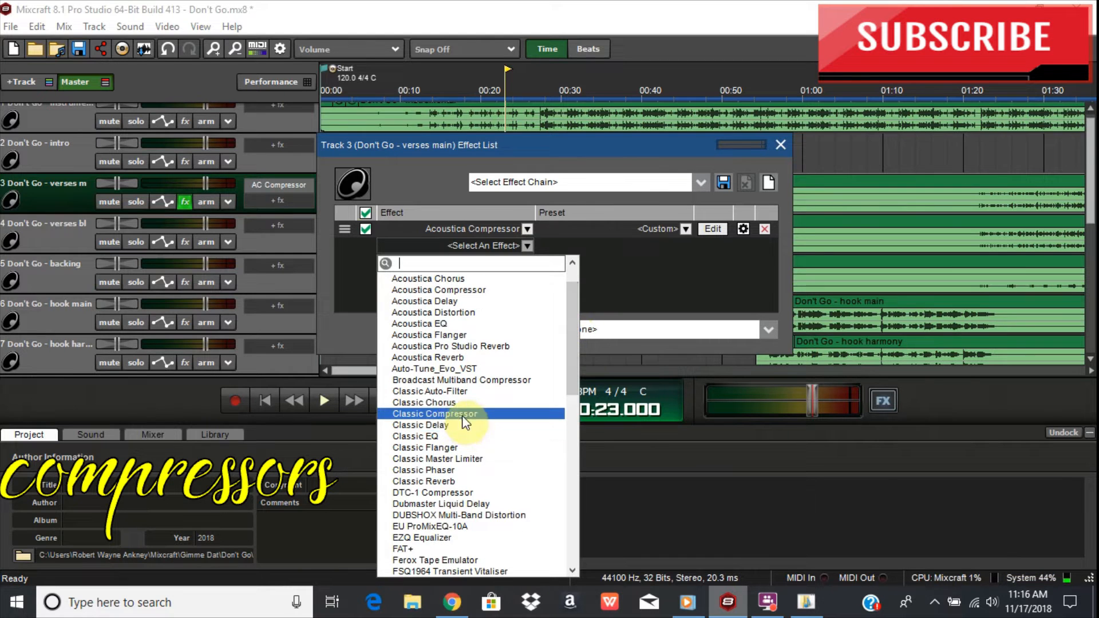
pyautogui.click(468, 414)
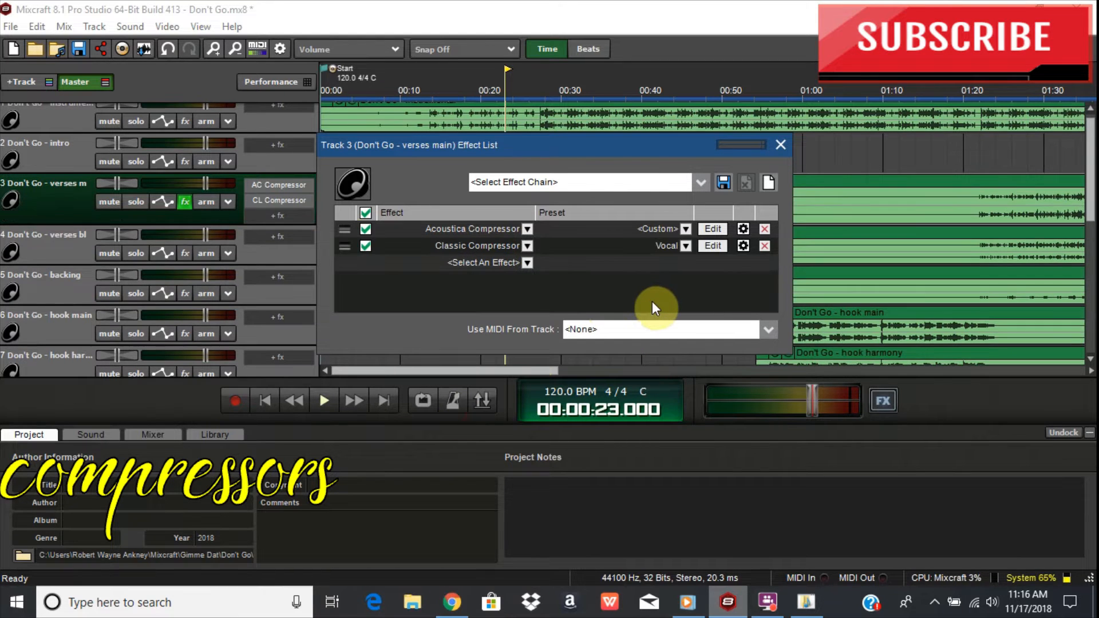
# Step: Set the Acoustica Compressor preset to Bet and the Classic Compressor preset to Premastering
pyautogui.click(684, 229)
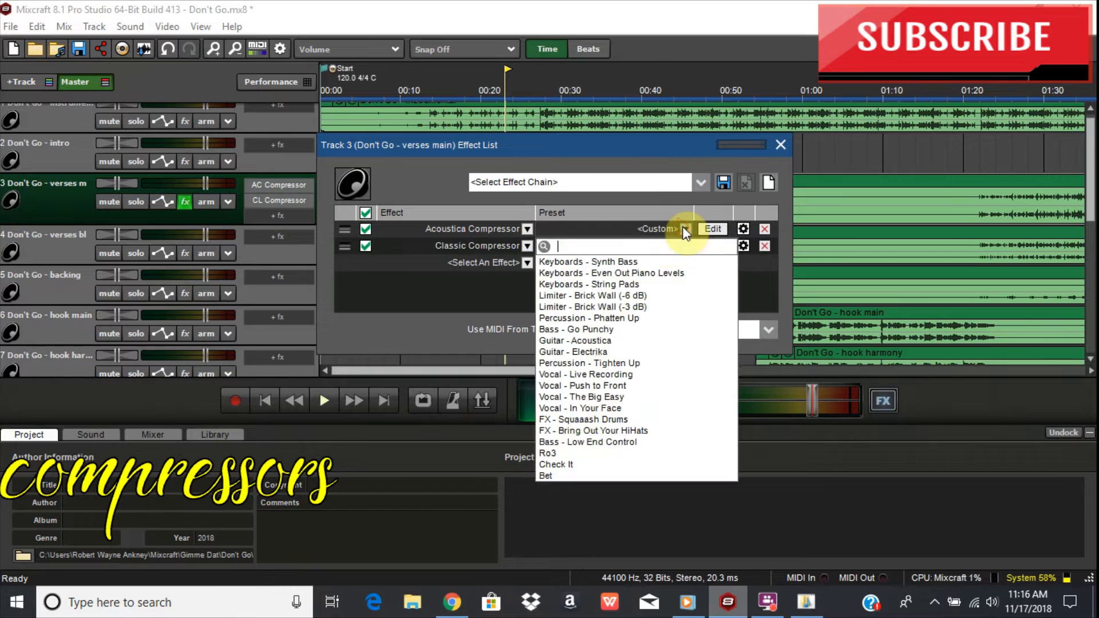
pyautogui.click(571, 476)
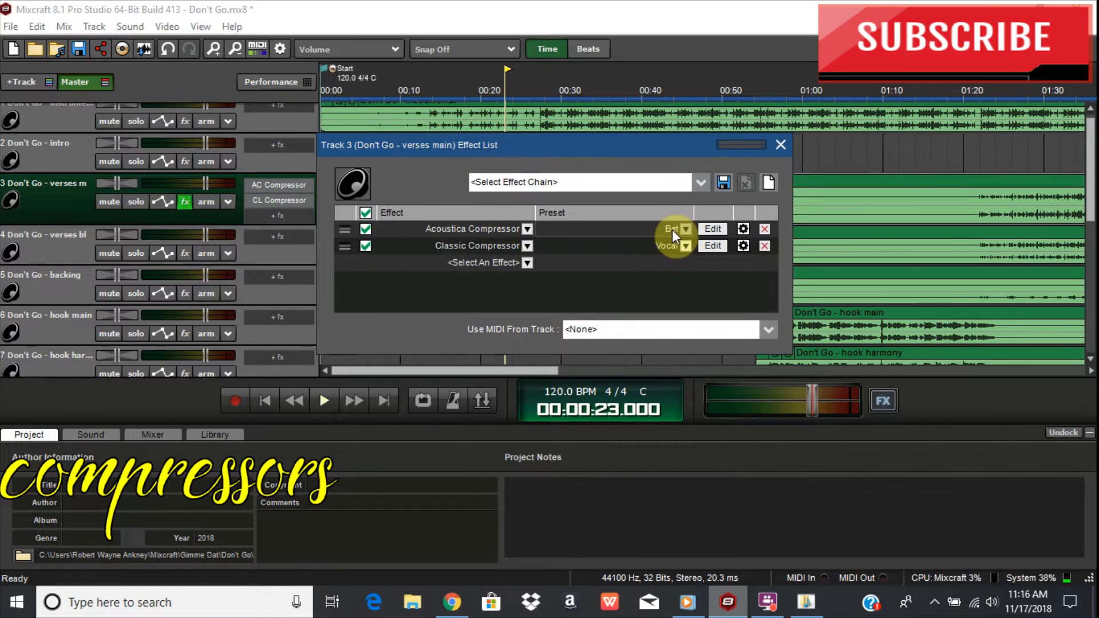
pyautogui.click(679, 245)
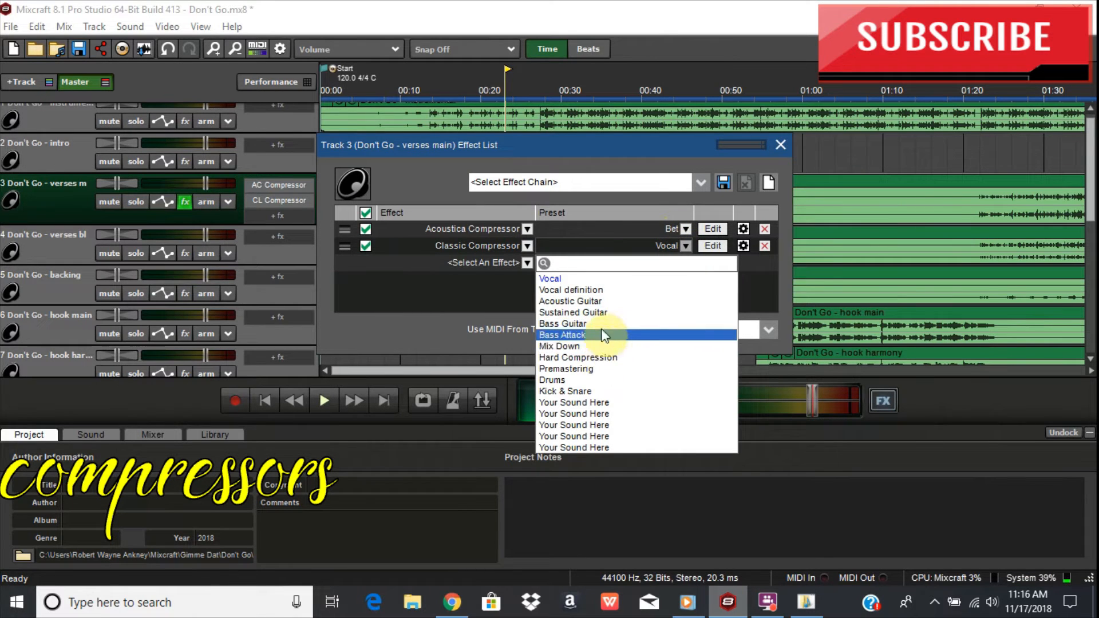
pyautogui.click(595, 370)
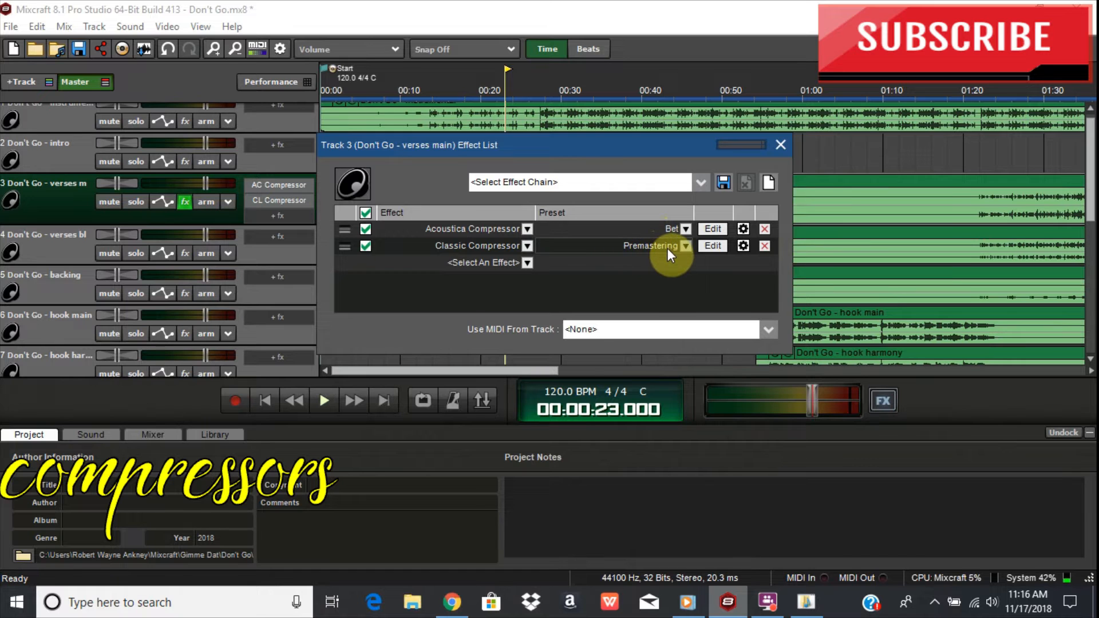
# Step: Examine the Acoustica Compressor's threshold, ratio, attack, release and output gain settings, and close its editor
pyautogui.click(712, 228)
pyautogui.moveTo(542, 93); pyautogui.dragTo(548, 283)
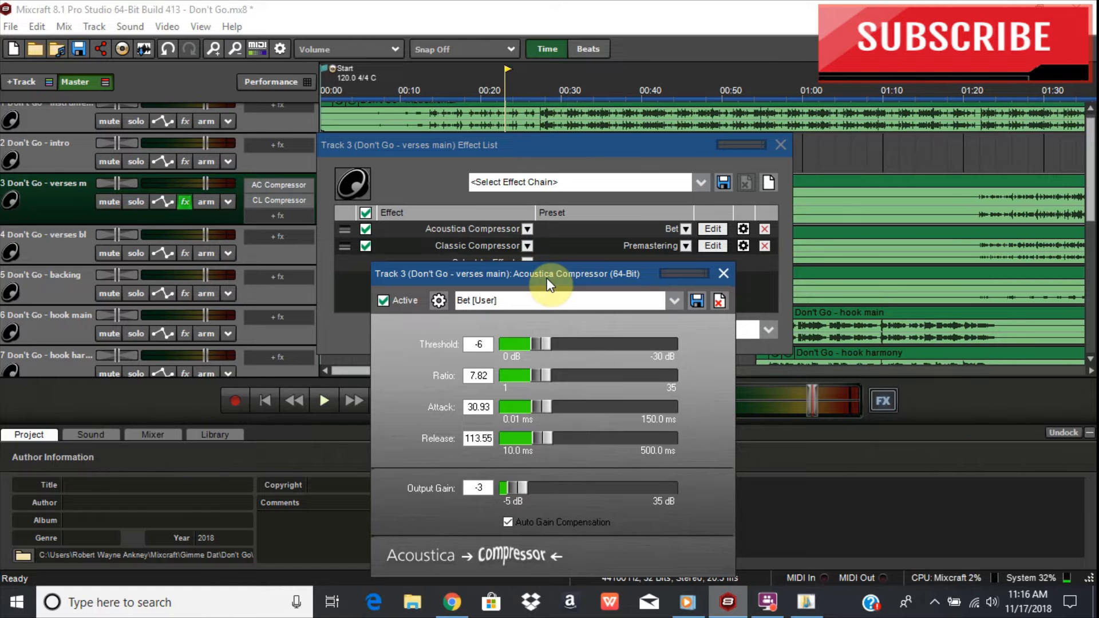
pyautogui.moveTo(547, 276); pyautogui.dragTo(479, 278)
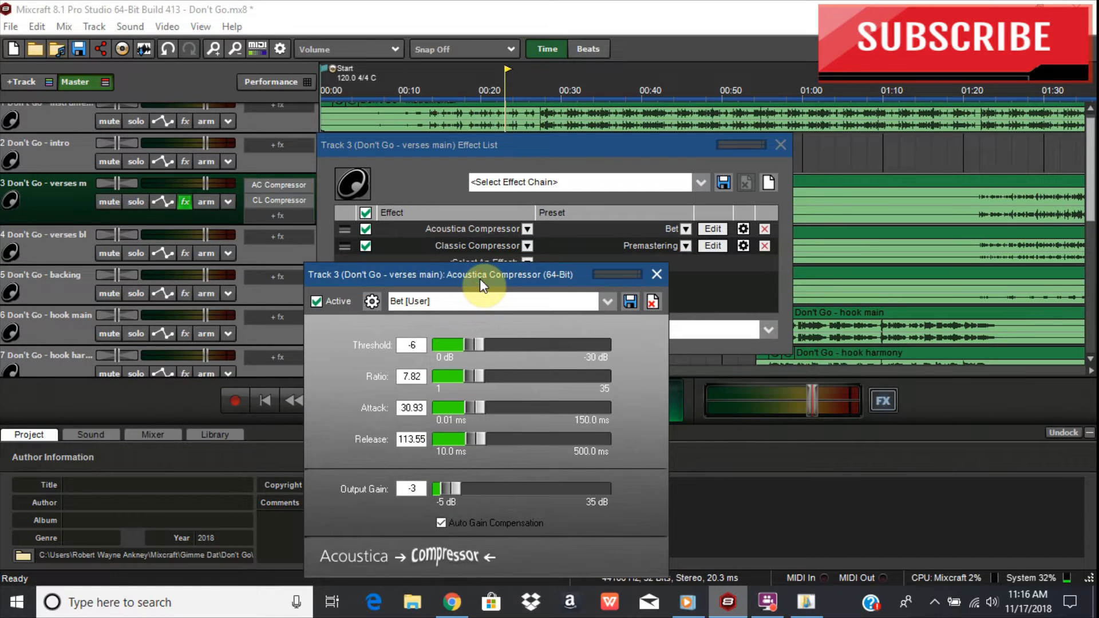
pyautogui.click(655, 272)
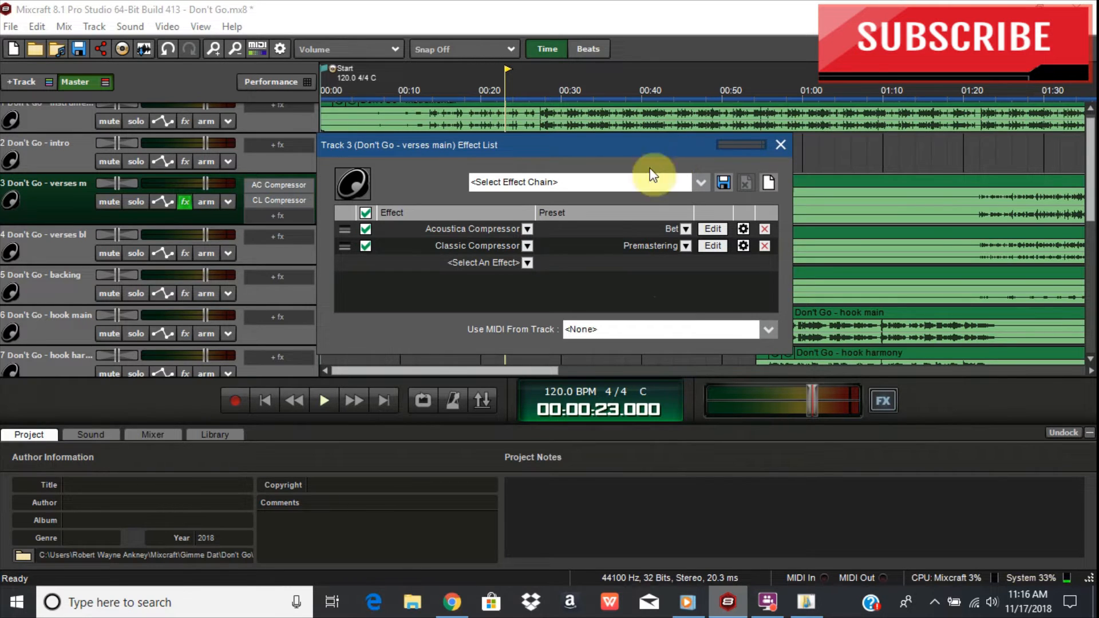
pyautogui.click(527, 263)
pyautogui.moveTo(572, 310); pyautogui.dragTo(572, 280)
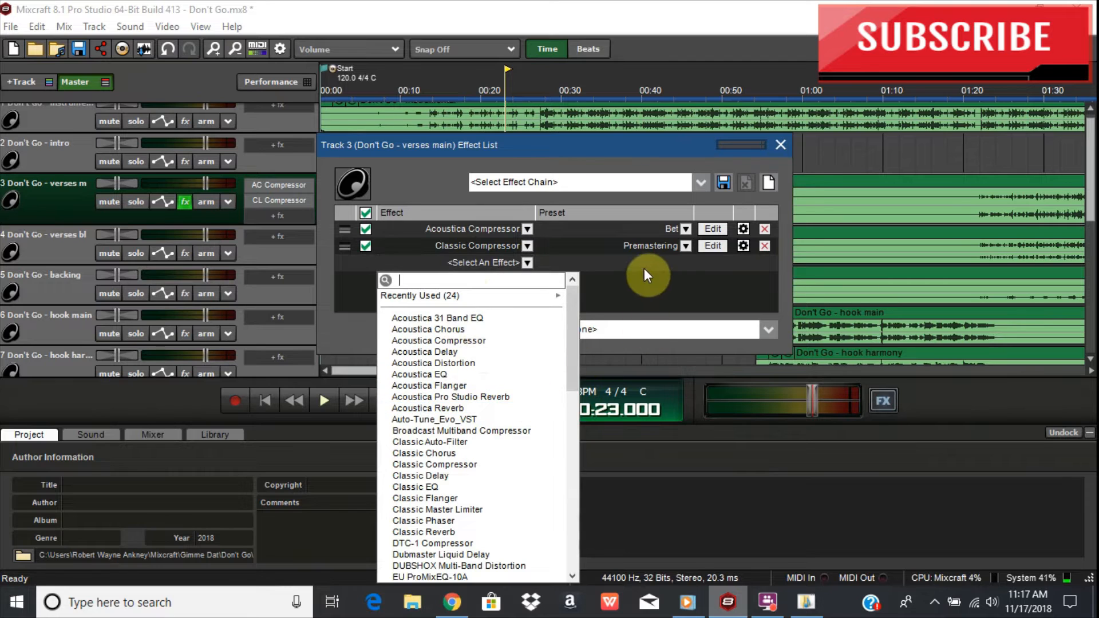
pyautogui.click(649, 287)
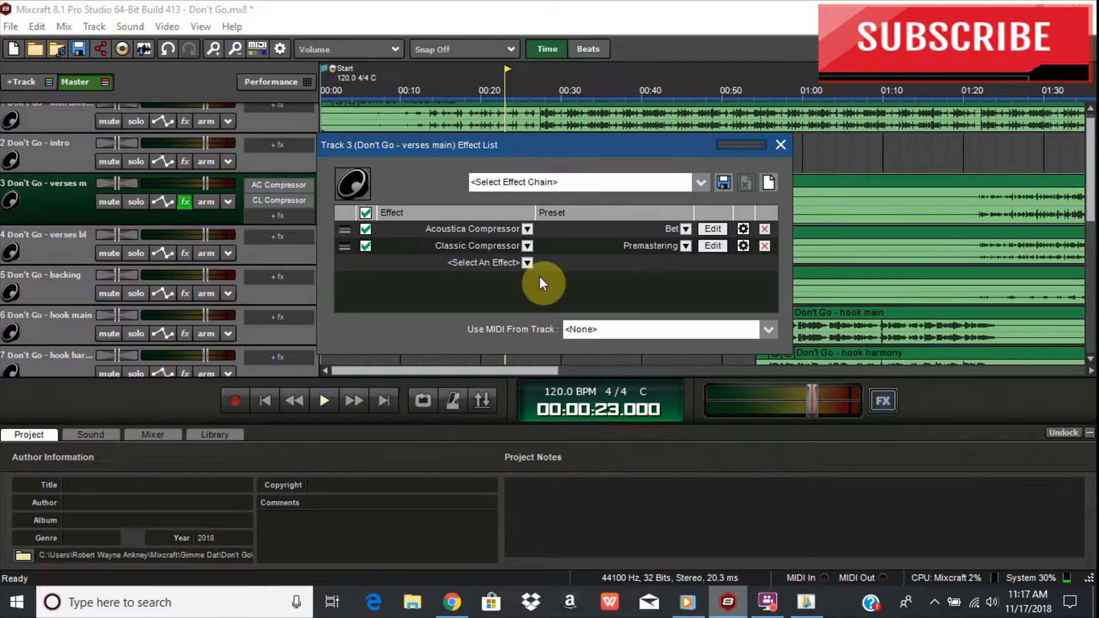
# Step: Add Acoustica EQ and Classic EQ after the two compressors, and set the Acoustica EQ preset to Bet
pyautogui.click(526, 263)
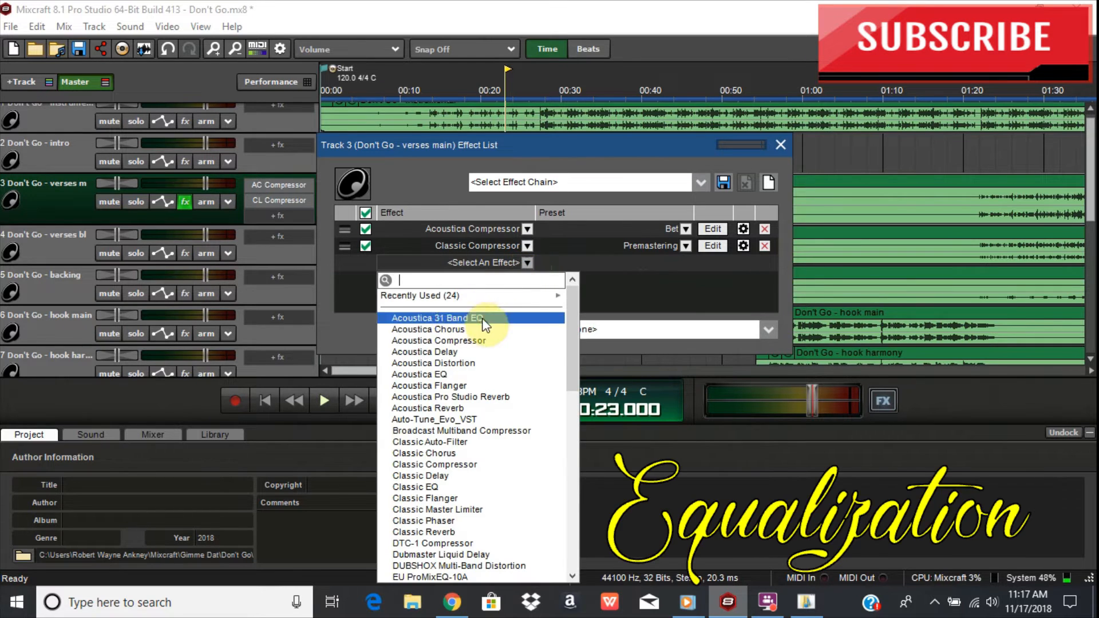
pyautogui.click(476, 375)
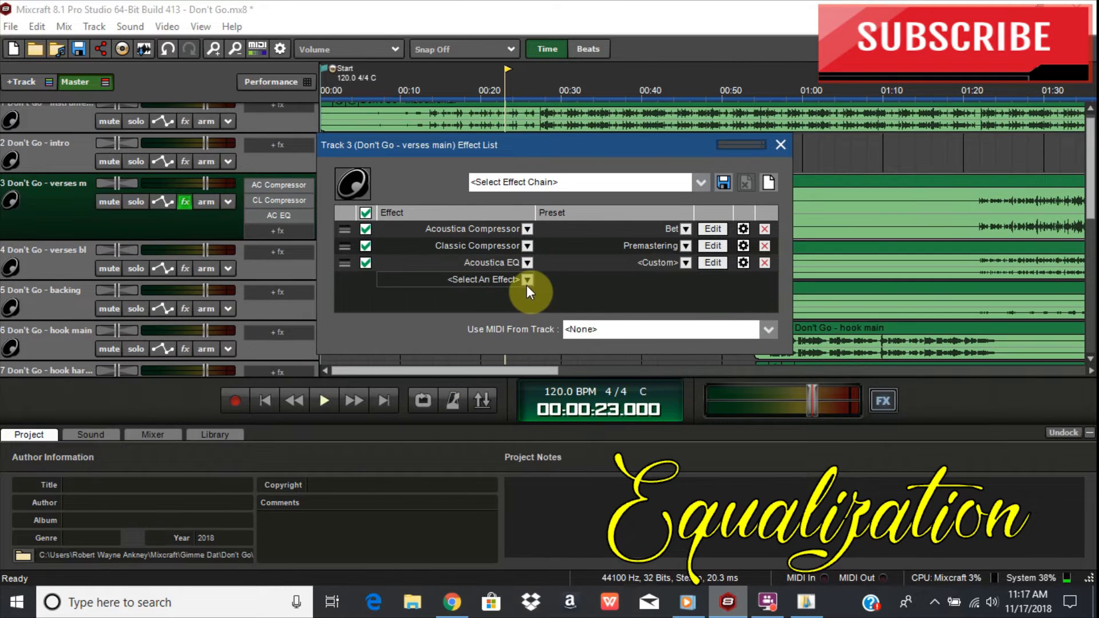
pyautogui.click(527, 284)
pyautogui.moveTo(572, 323); pyautogui.dragTo(575, 348)
pyautogui.click(443, 429)
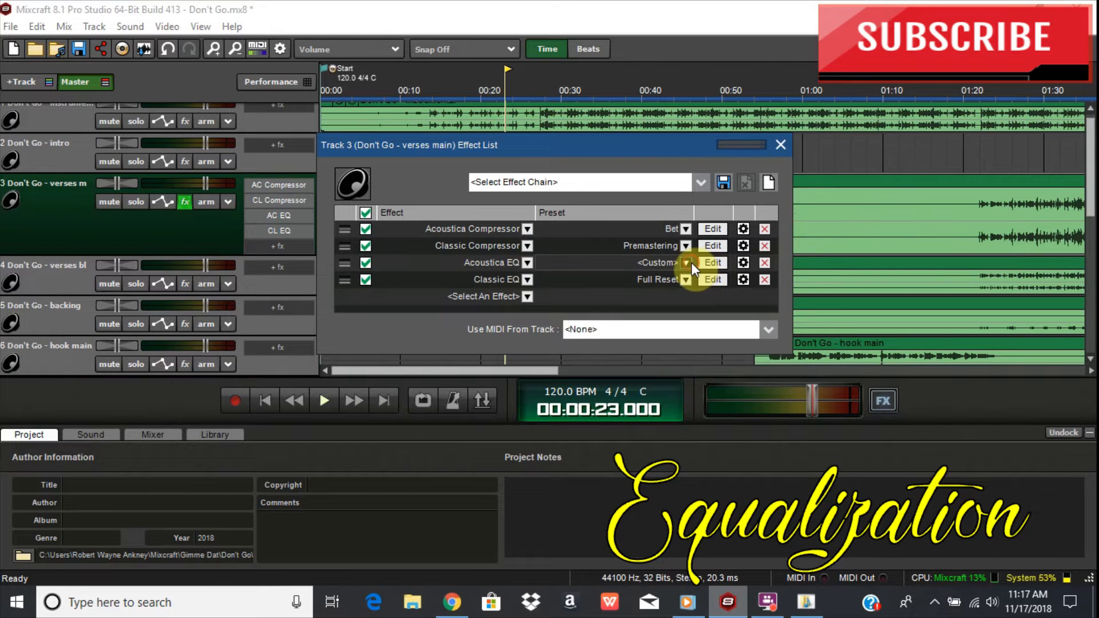
pyautogui.click(685, 279)
pyautogui.click(595, 520)
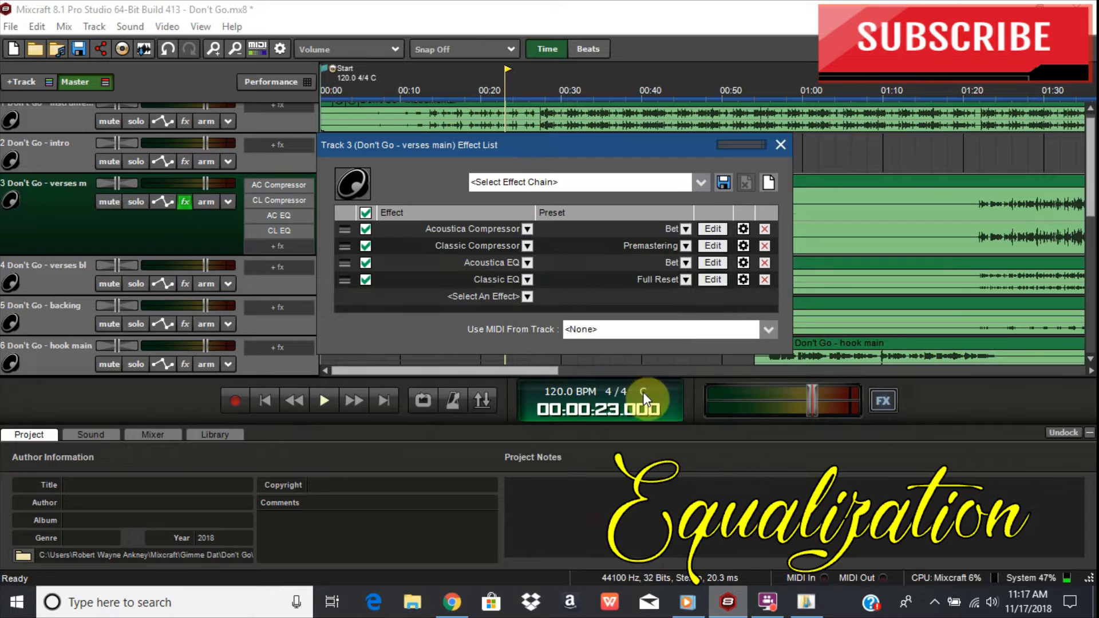
# Step: Examine the Acoustica EQ's frequency band levels and output gain, and close its editor
pyautogui.click(705, 263)
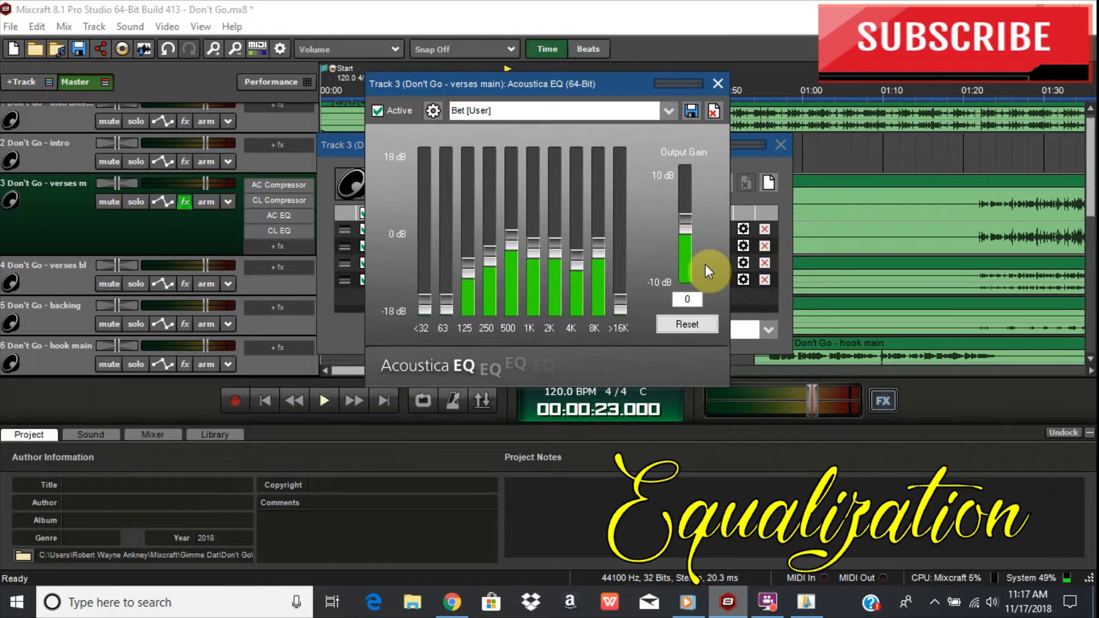
pyautogui.moveTo(612, 83); pyautogui.dragTo(642, 241)
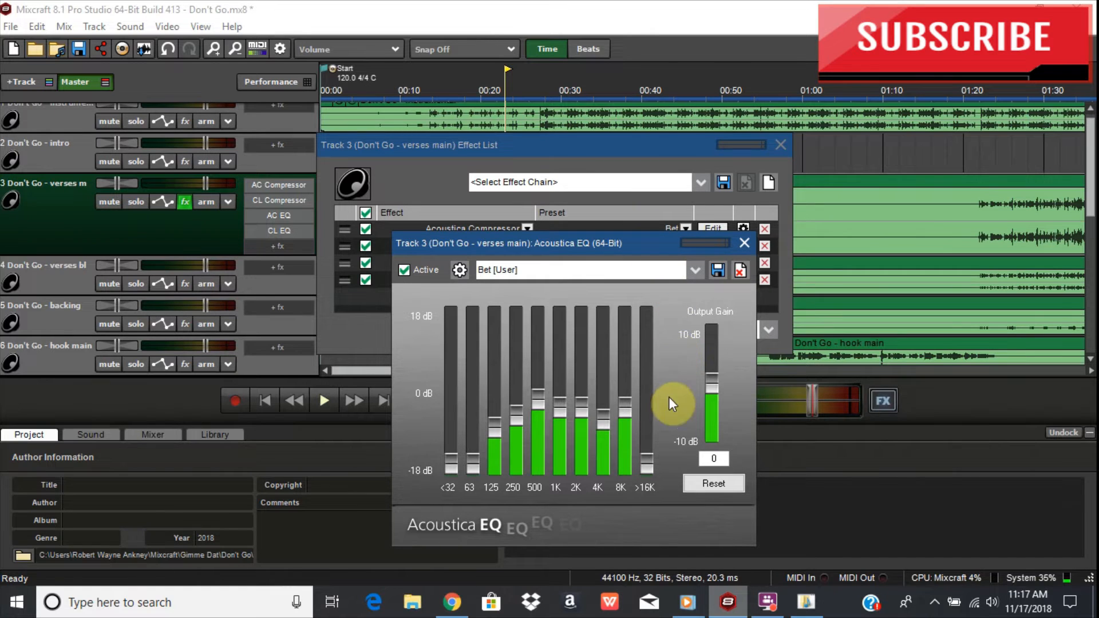
pyautogui.click(472, 466)
pyautogui.click(743, 244)
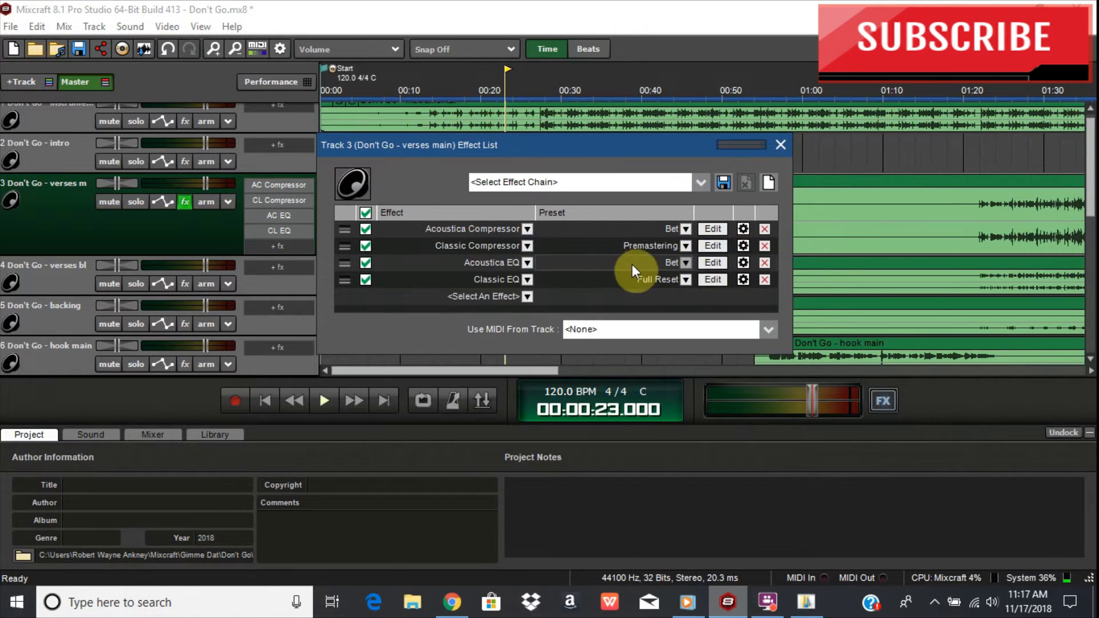
# Step: Set the Classic EQ preset to Bet and check its input, band and output levels in the editor
pyautogui.click(662, 279)
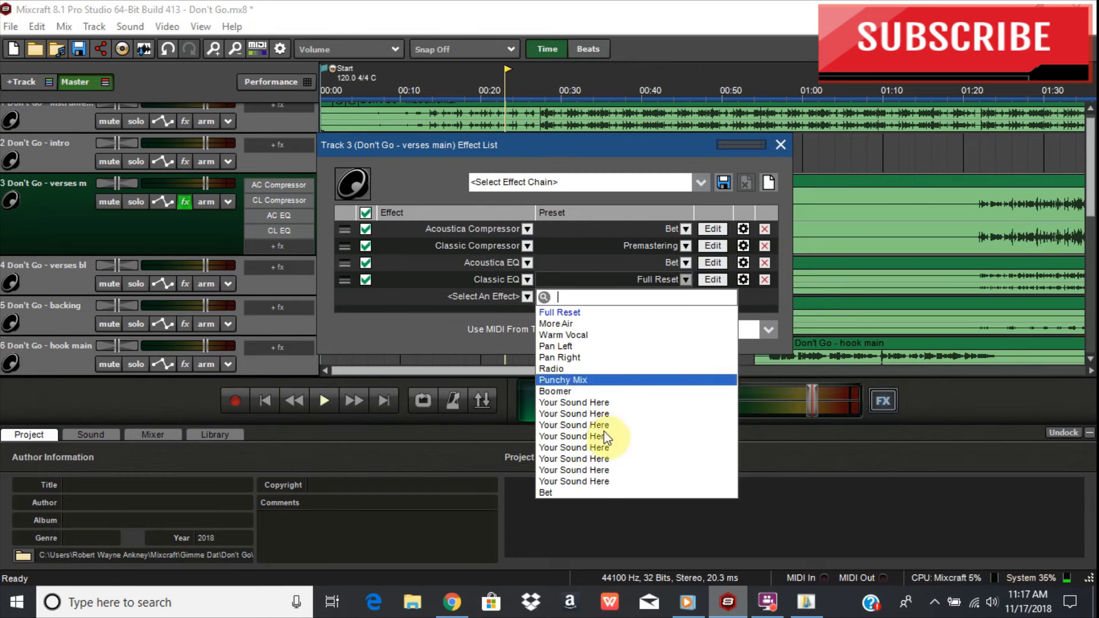
pyautogui.click(591, 492)
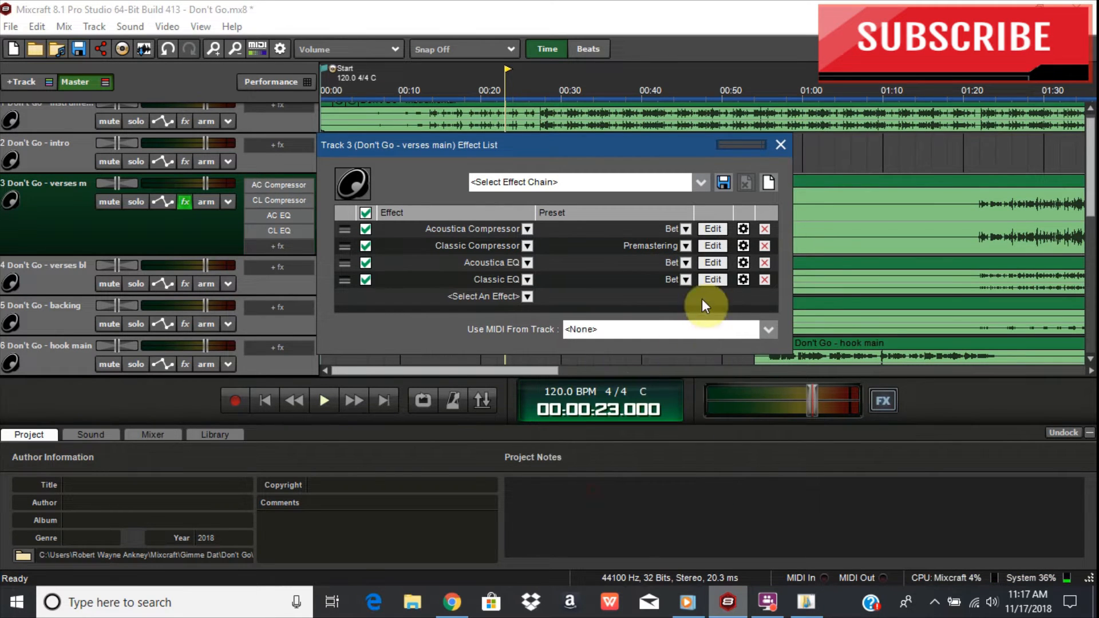
pyautogui.click(710, 280)
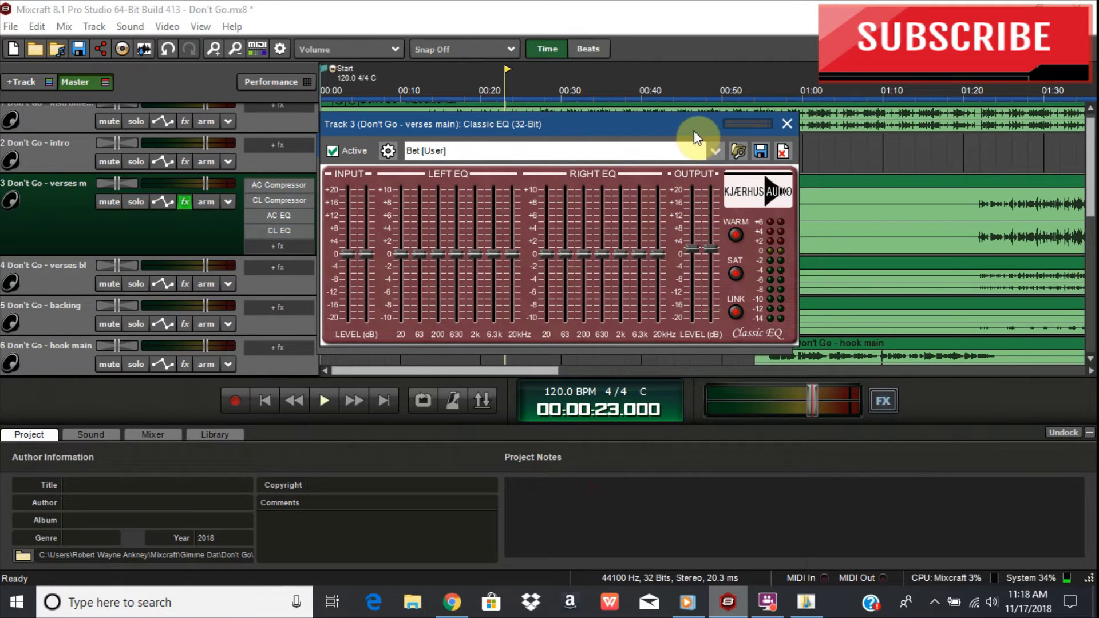
pyautogui.click(784, 124)
# Step: Close the Classic EQ editor, and add Acoustica Delay after Classic EQ in the effect list with the Ro3 preset
pyautogui.moveTo(664, 146); pyautogui.dragTo(653, 215)
pyautogui.moveTo(650, 259); pyautogui.dragTo(582, 107)
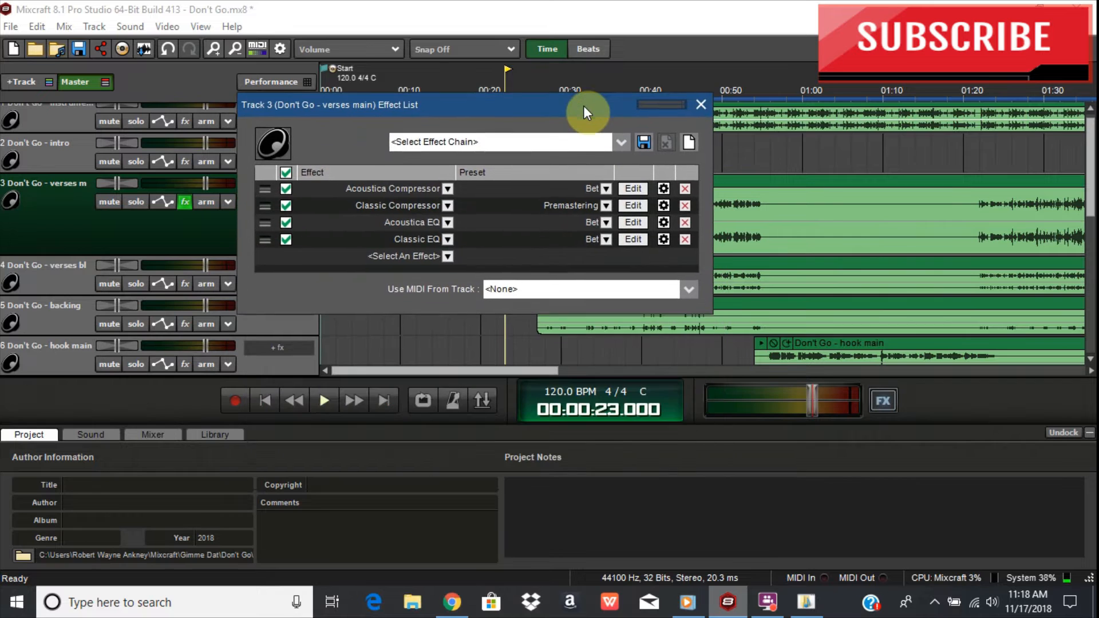
pyautogui.click(441, 255)
pyautogui.click(429, 352)
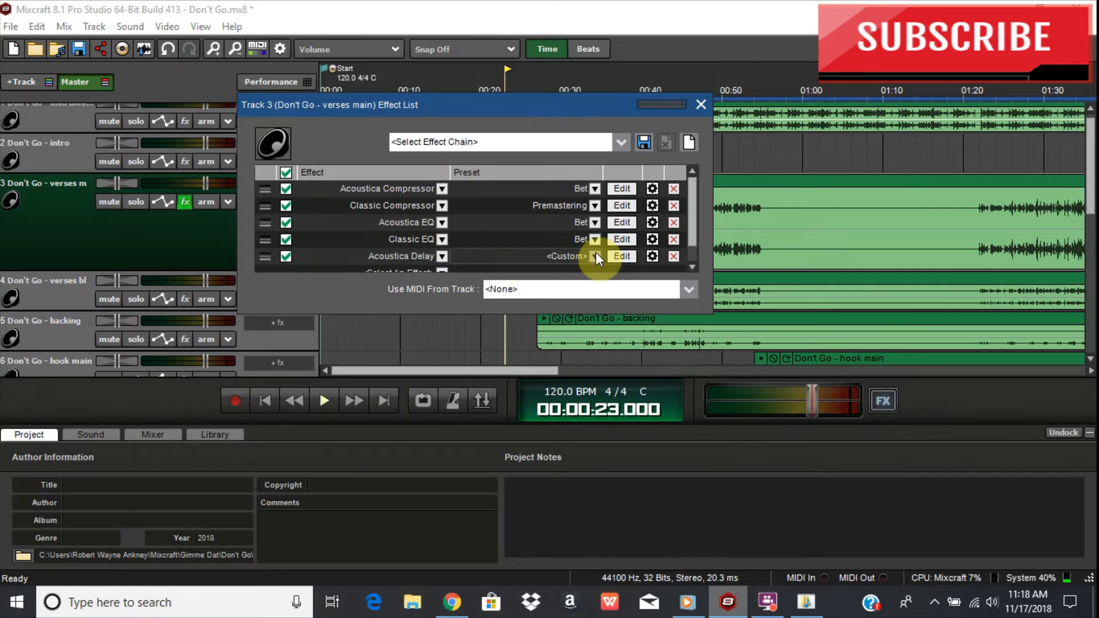
pyautogui.click(595, 255)
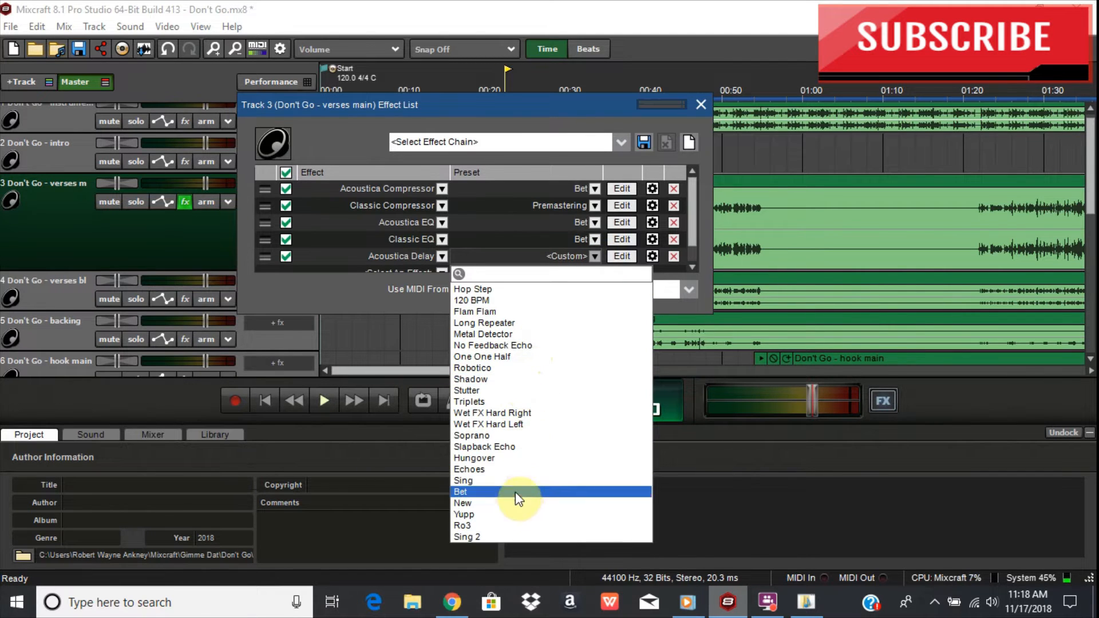
pyautogui.click(517, 526)
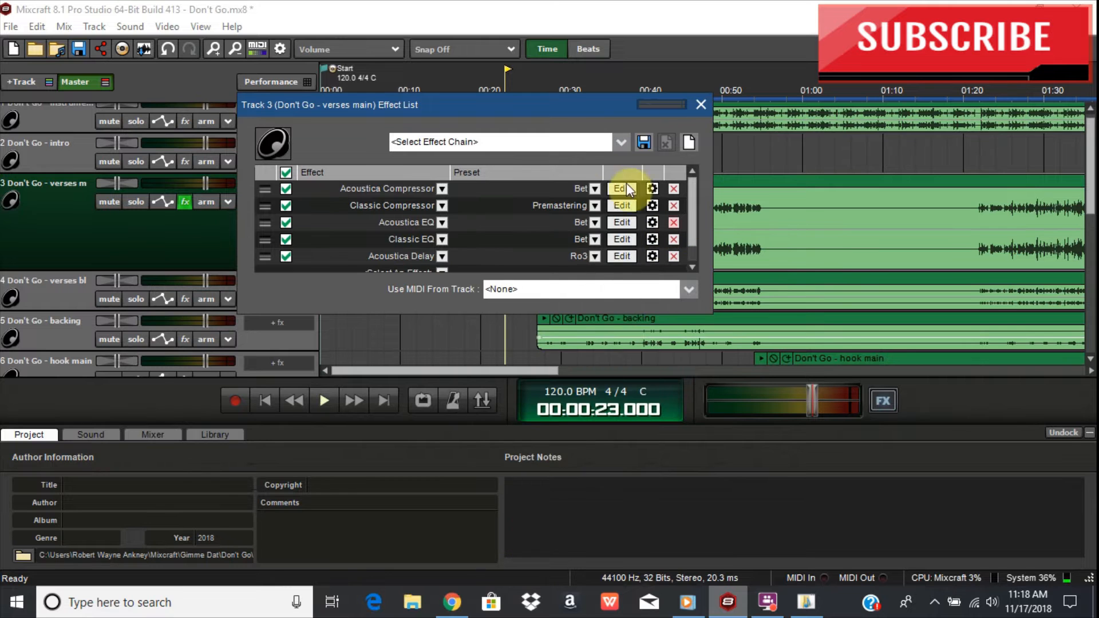
# Step: Move the effect list clear of the verses main track, solo that track, and trim its clip's start to just before the vocals begin
pyautogui.moveTo(541, 105); pyautogui.dragTo(525, 188)
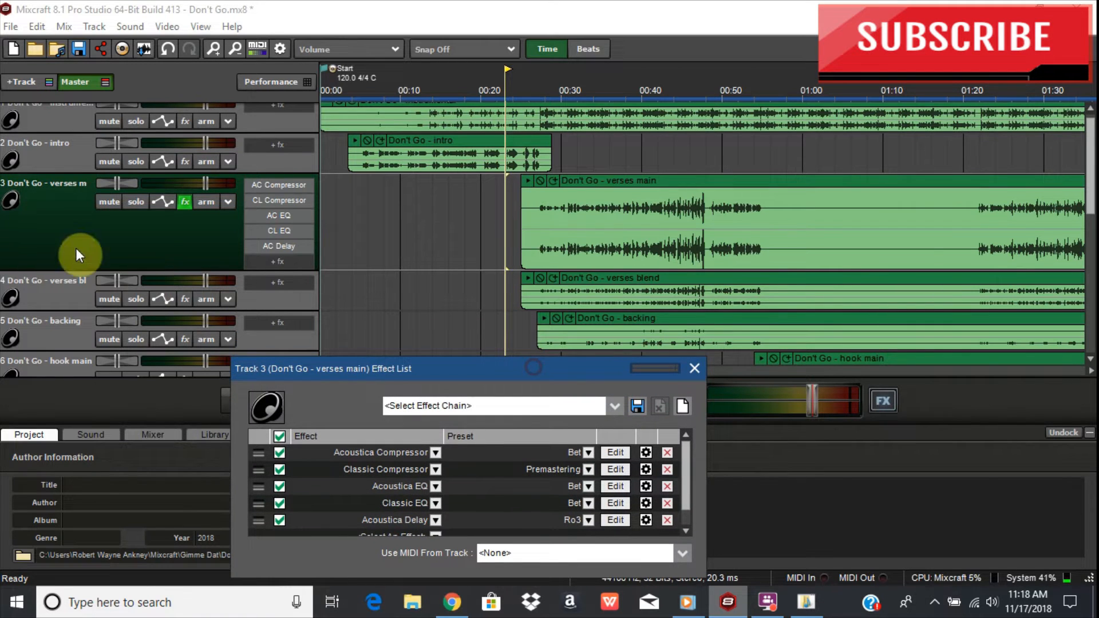
pyautogui.click(137, 201)
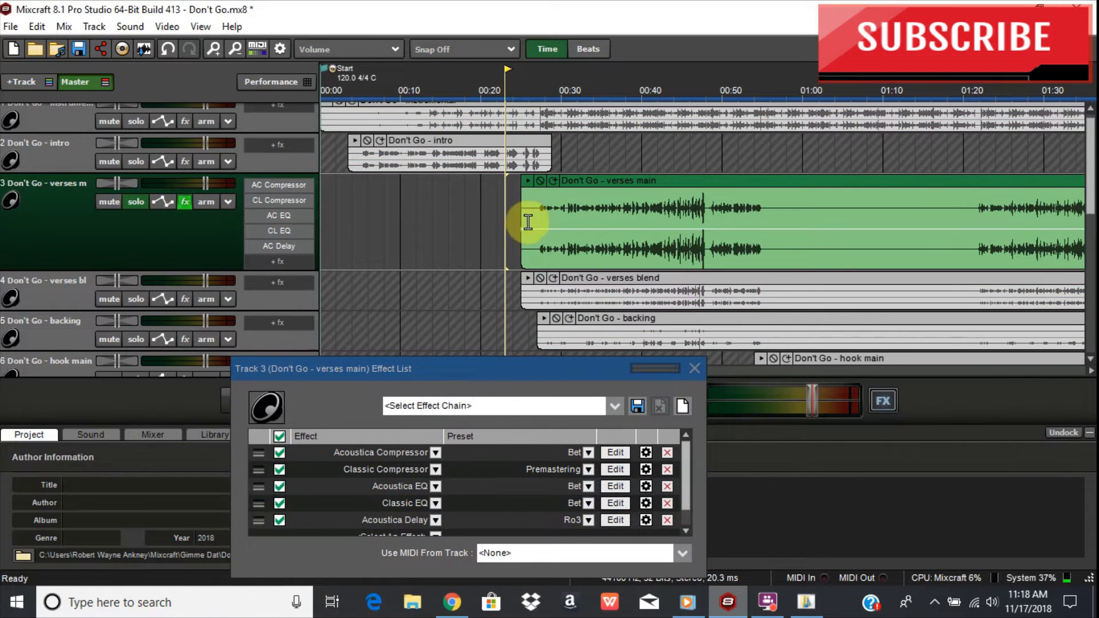
pyautogui.moveTo(521, 208); pyautogui.dragTo(538, 210)
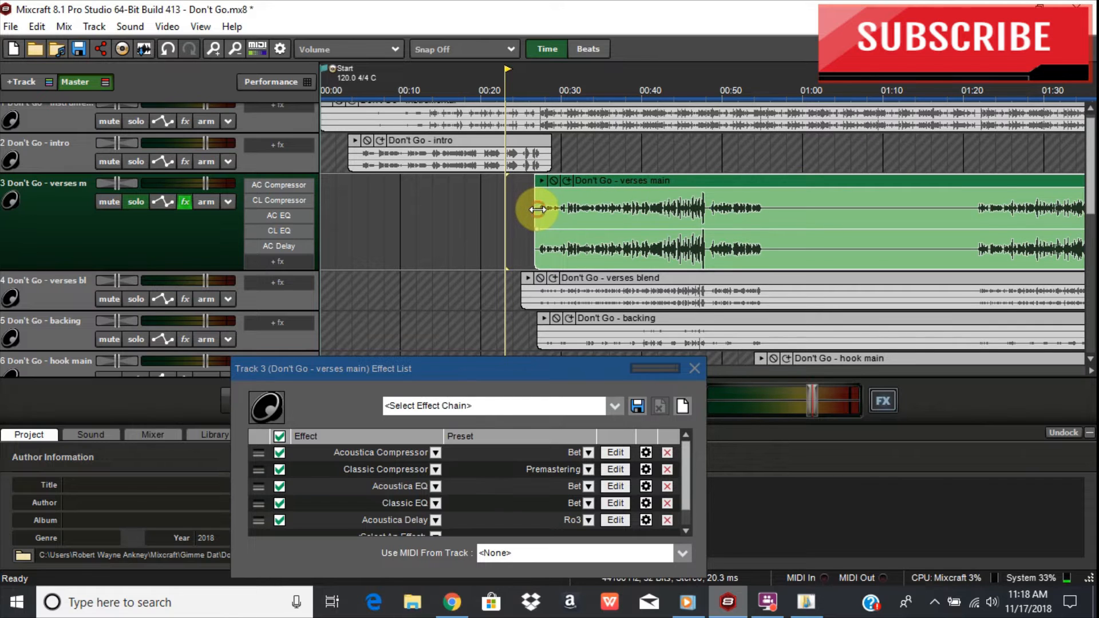
# Step: Bypass all effects on the verses main track and play the dry vocal from the start of the trimmed clip
pyautogui.click(281, 436)
pyautogui.click(533, 240)
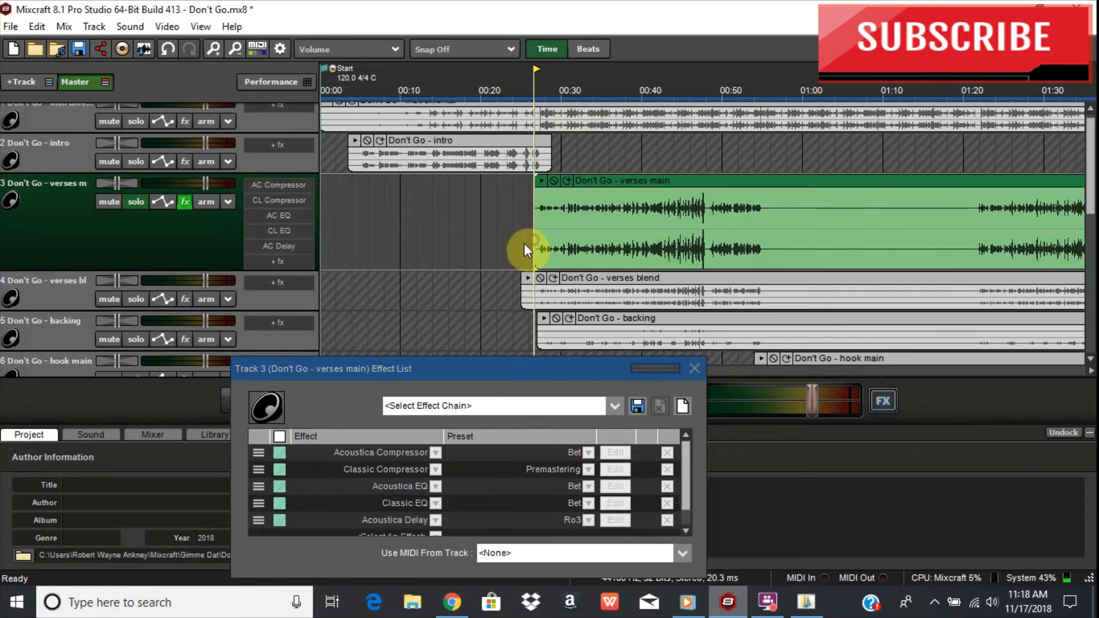
pyautogui.press('space')
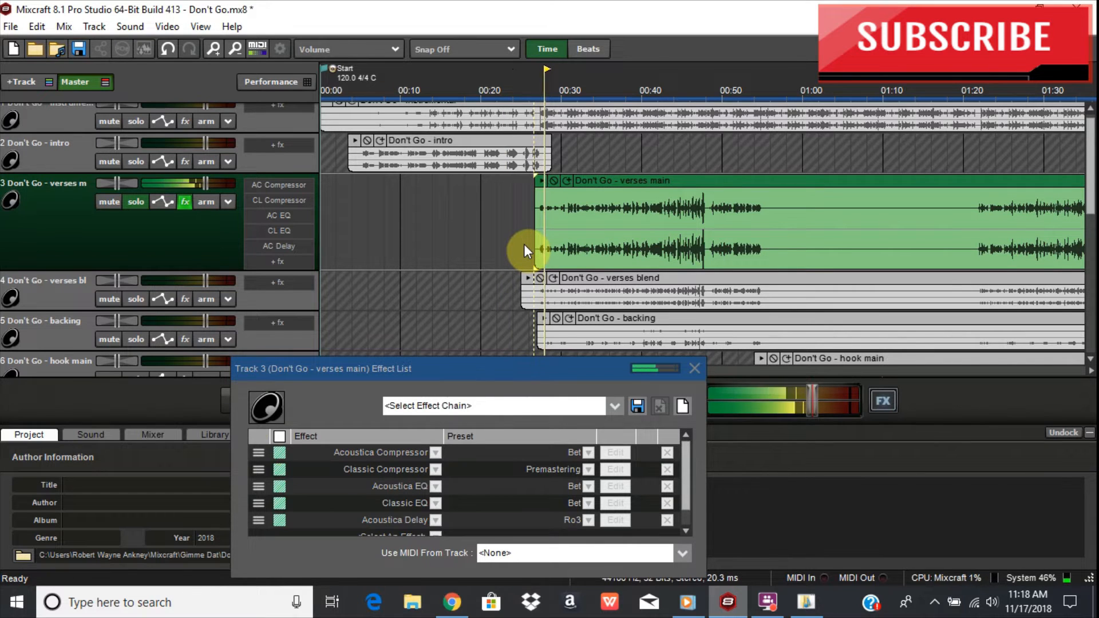